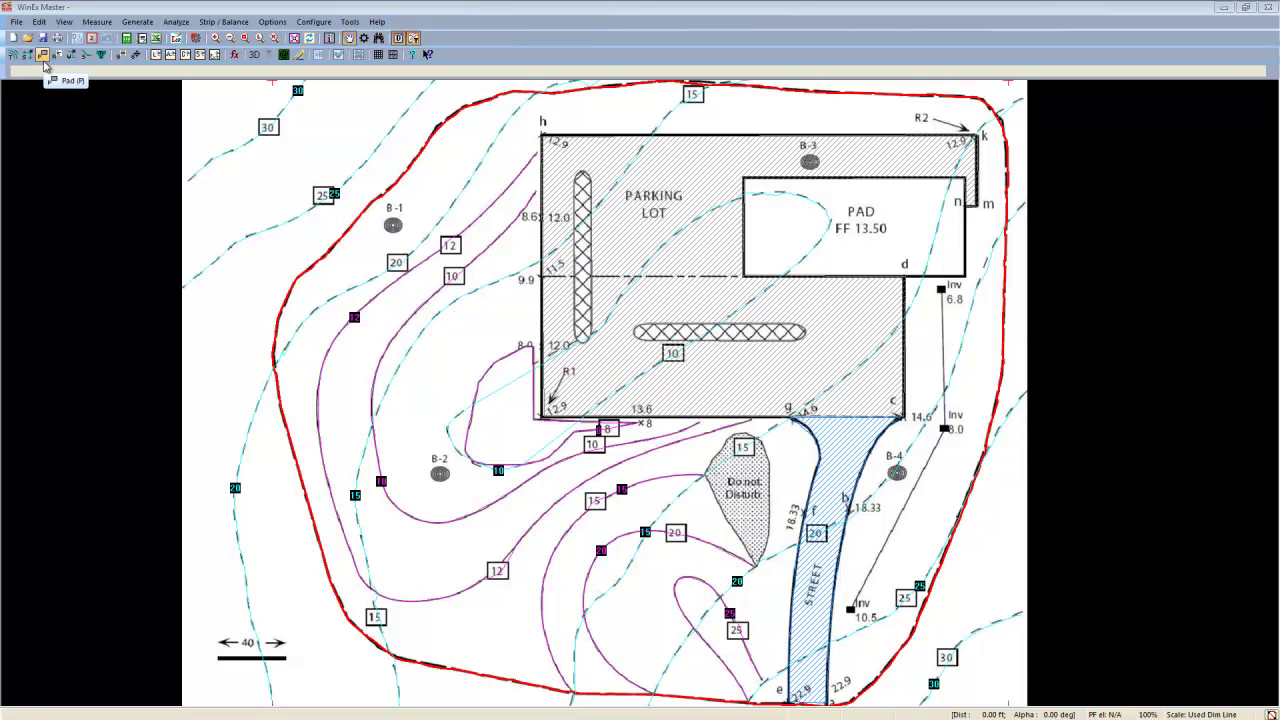
Step: Zoom the drawing to 111% and pan down to the street's right edge
{"action": "left_click", "coordinate": [42, 55]}
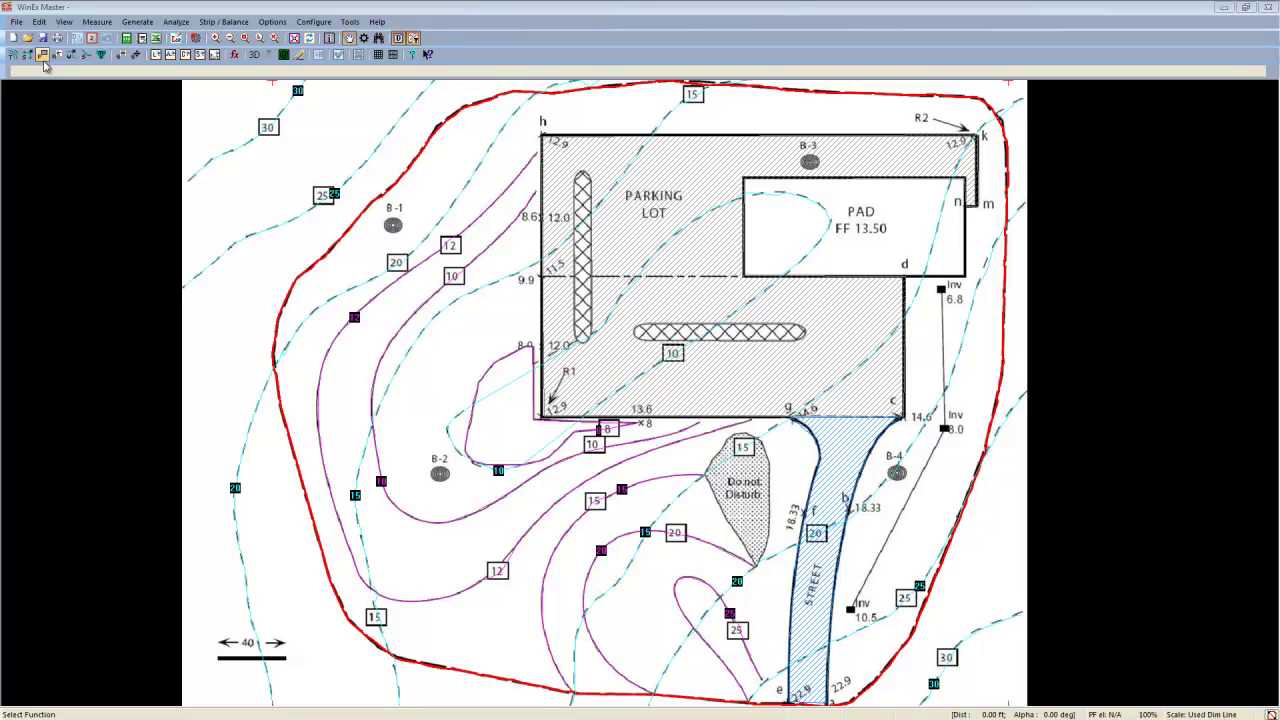
{"action": "scroll", "coordinate": [722, 381], "scroll_direction": "up", "scroll_amount": 1}
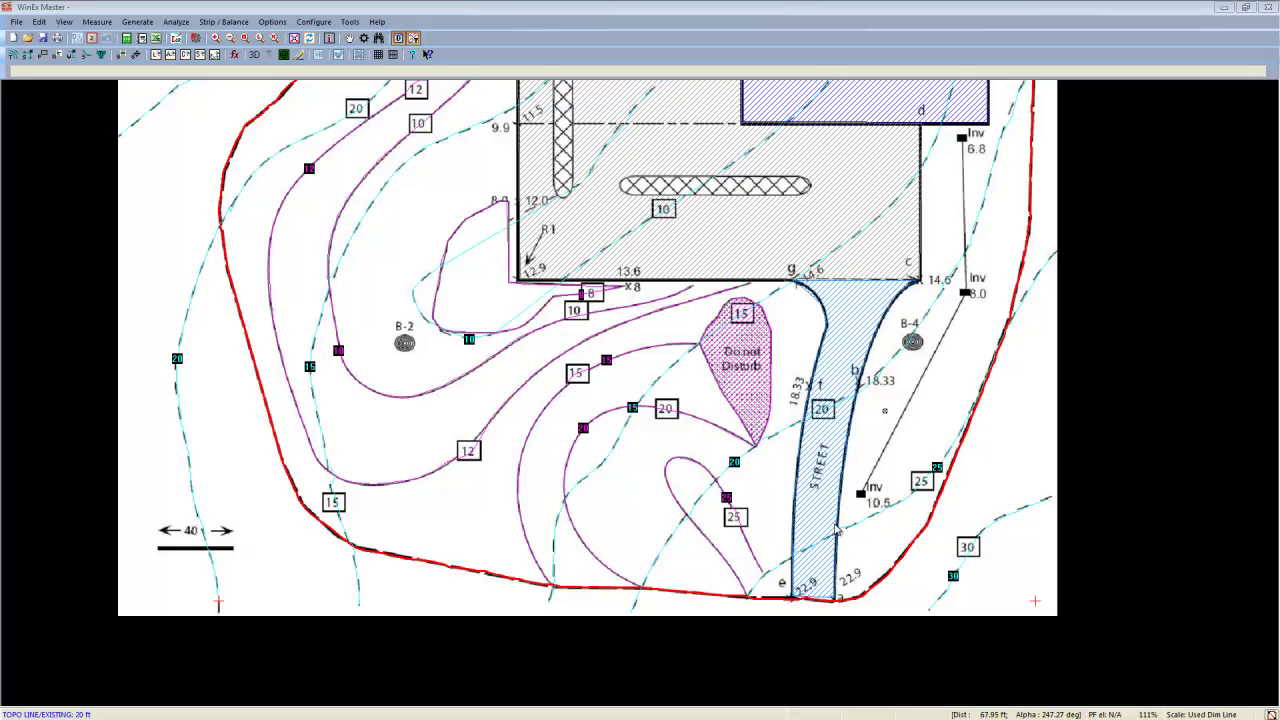
{"action": "left_click", "coordinate": [852, 370]}
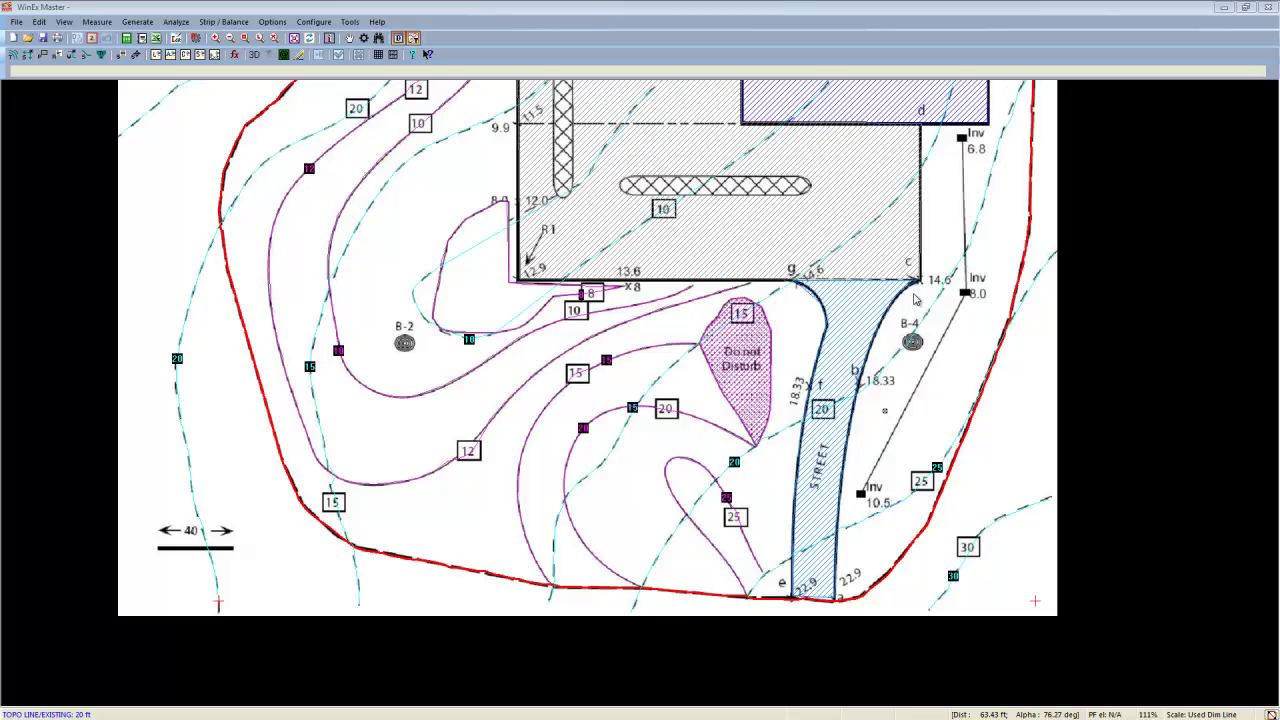
Step: Start Proposed (Final) connected spots that follow the existing Driveway trace
{"action": "left_click", "coordinate": [28, 55]}
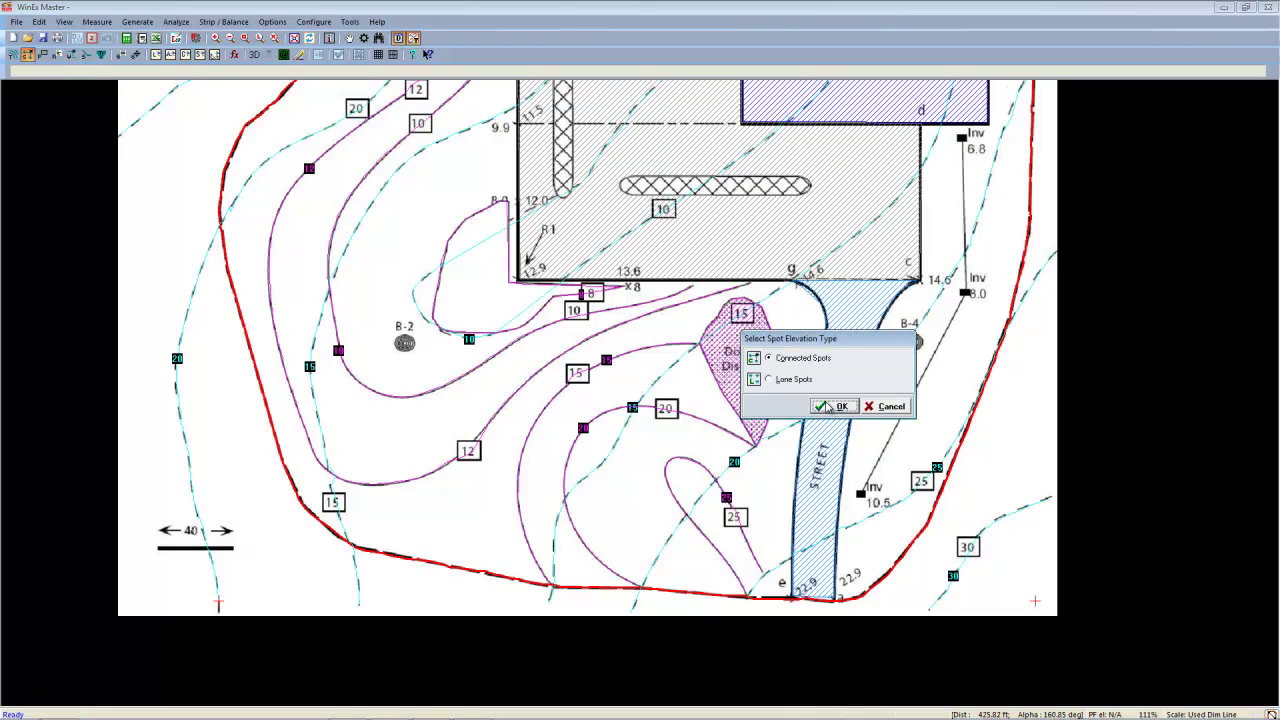
{"action": "left_click", "coordinate": [837, 406]}
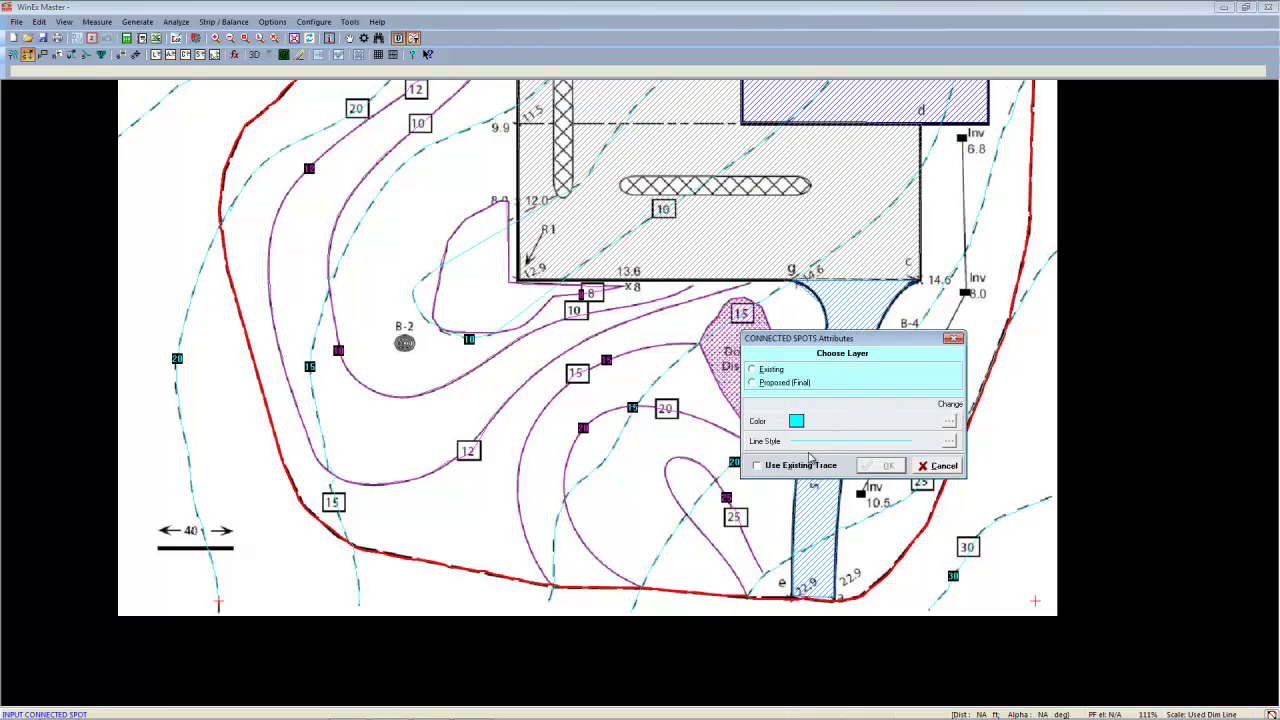
{"action": "left_click", "coordinate": [753, 383]}
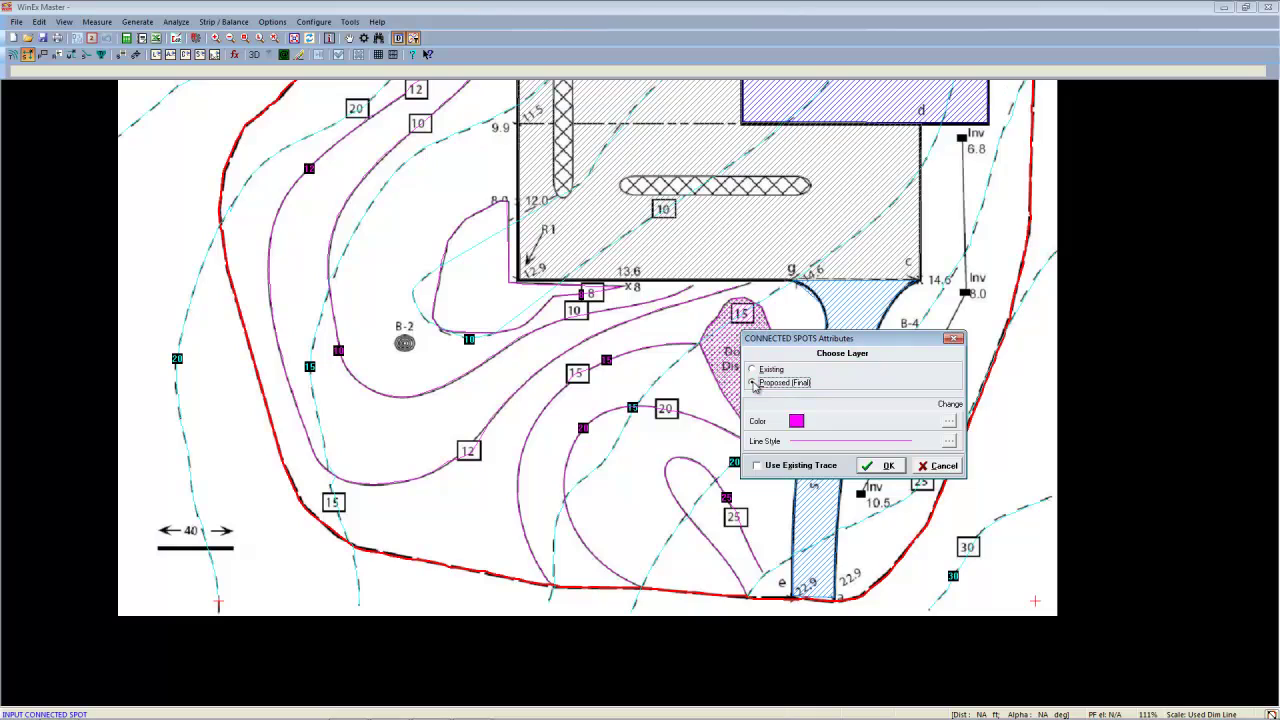
{"action": "left_click", "coordinate": [758, 467]}
{"action": "left_click", "coordinate": [889, 467]}
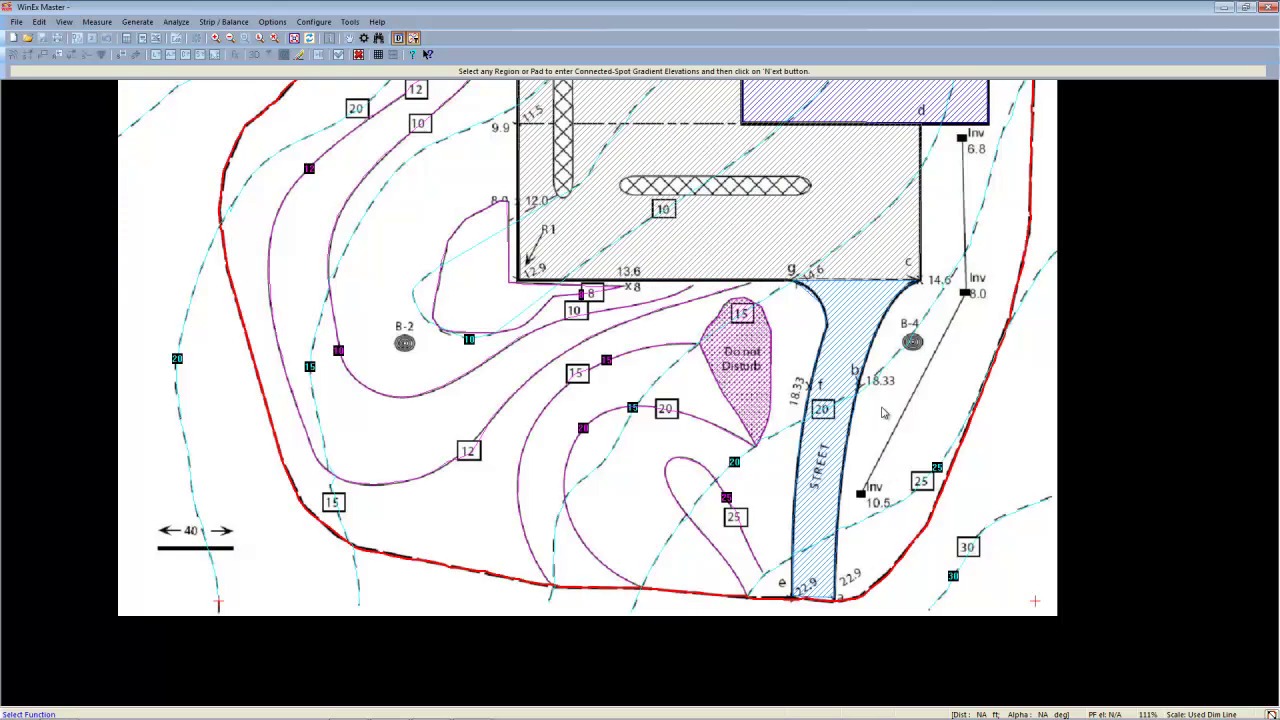
{"action": "left_click", "coordinate": [880, 336]}
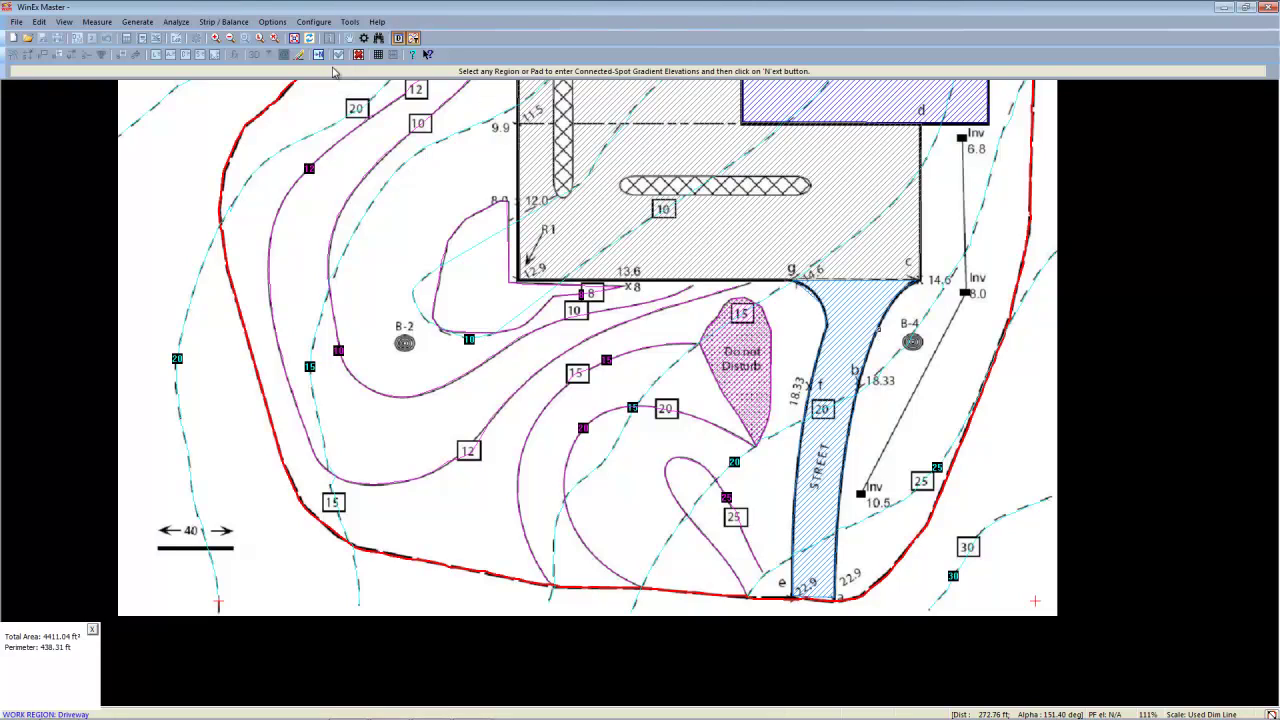
{"action": "left_click", "coordinate": [320, 58]}
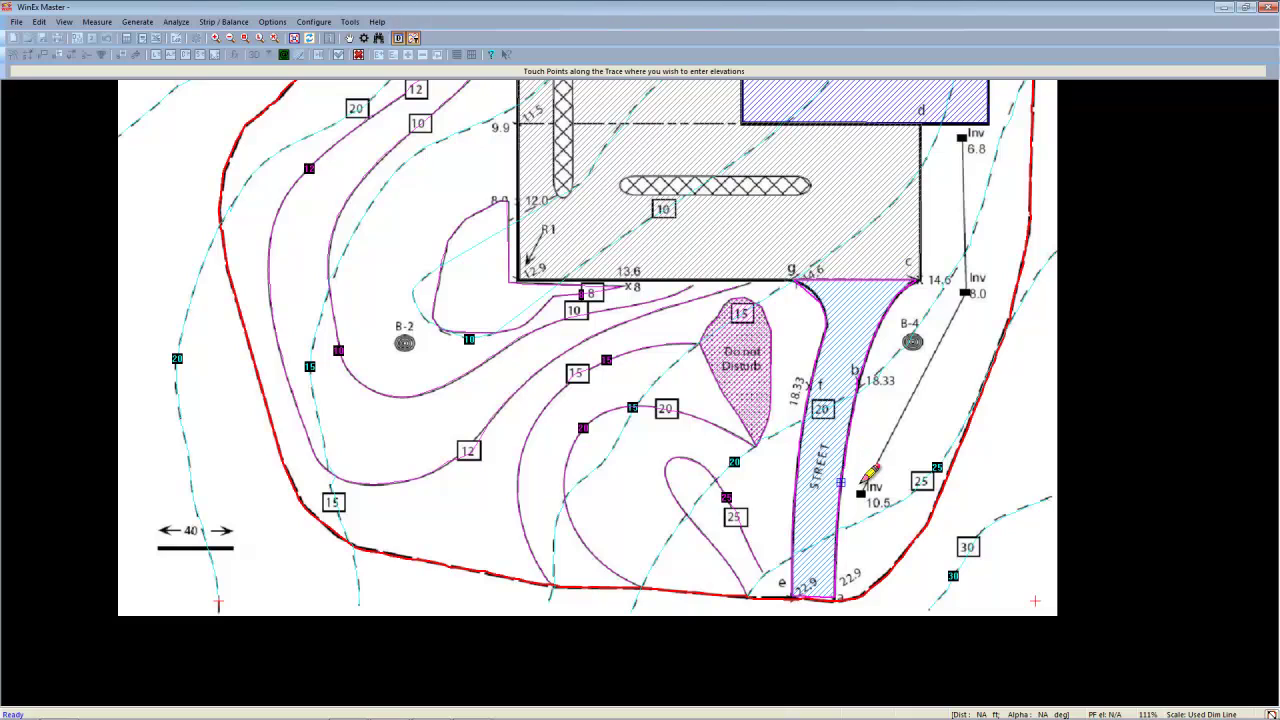
Step: Place driveway spot elevations: 22.9 at the street corner, then accept the computed value at corner c
{"action": "left_click", "coordinate": [836, 596]}
{"action": "type", "text": "22"}
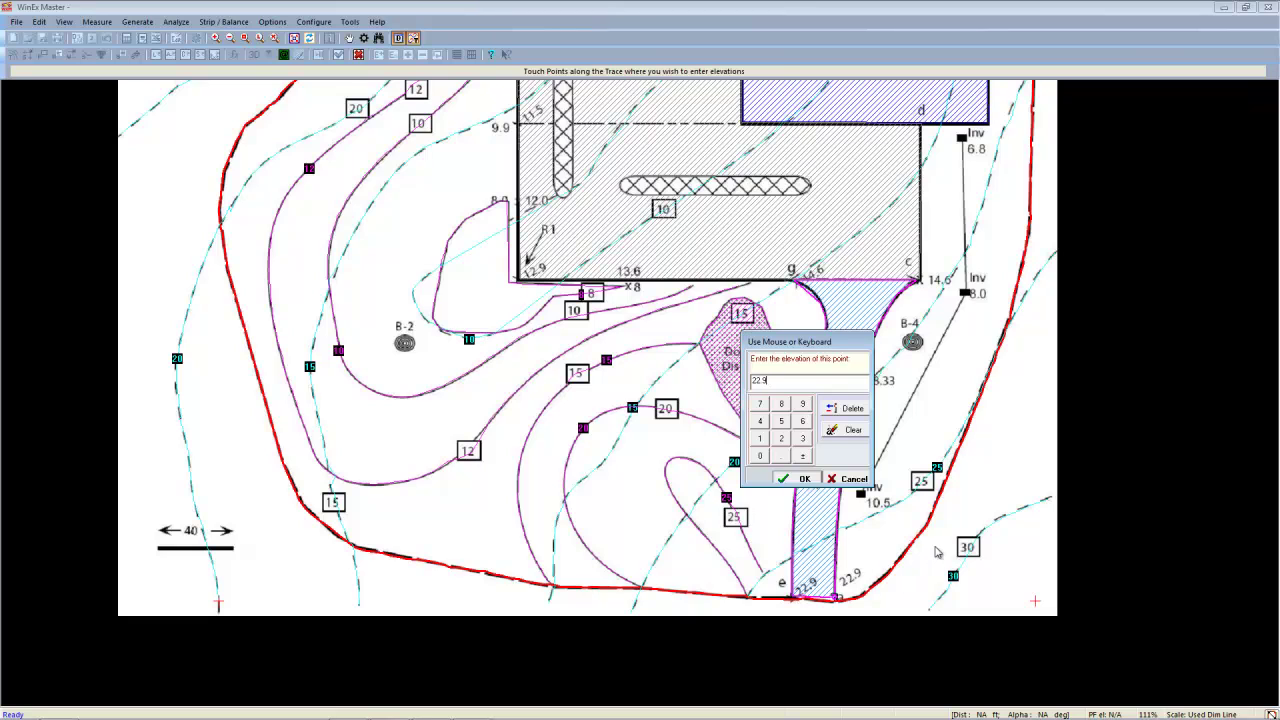
{"action": "type", "text": ".9"}
{"action": "key", "text": "Return"}
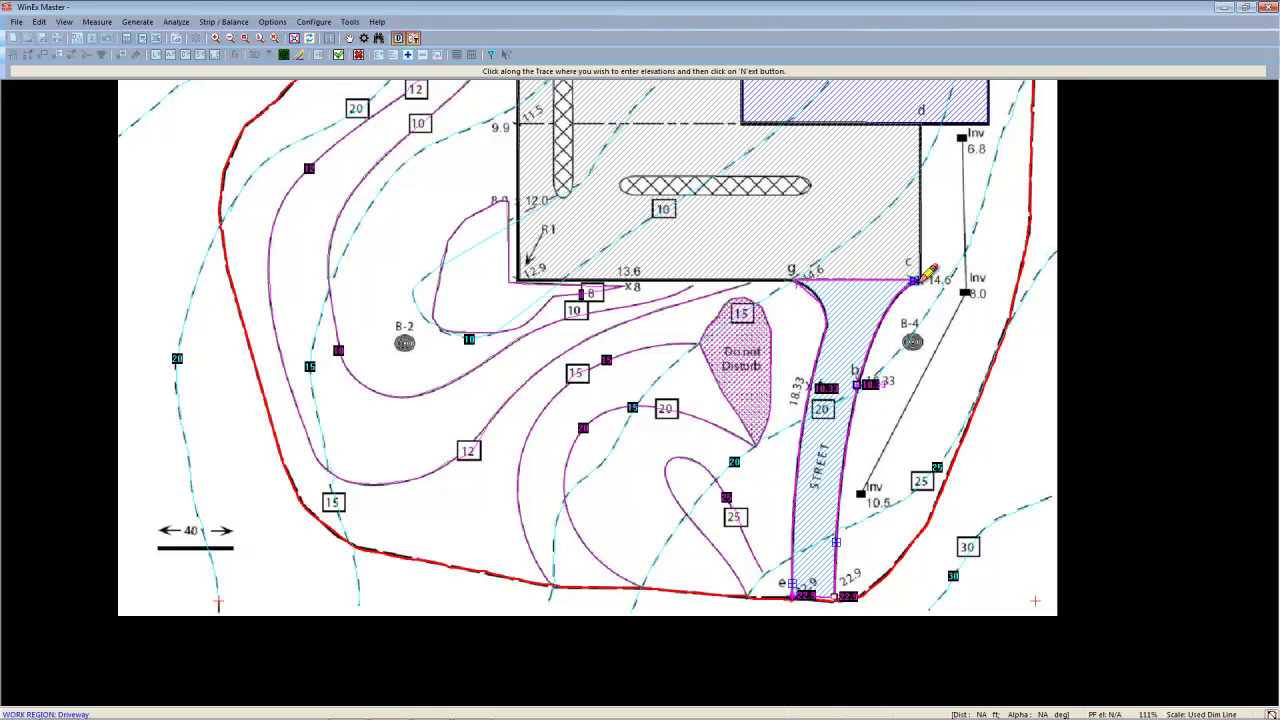
{"action": "left_click", "coordinate": [916, 282]}
{"action": "key", "text": "Return"}
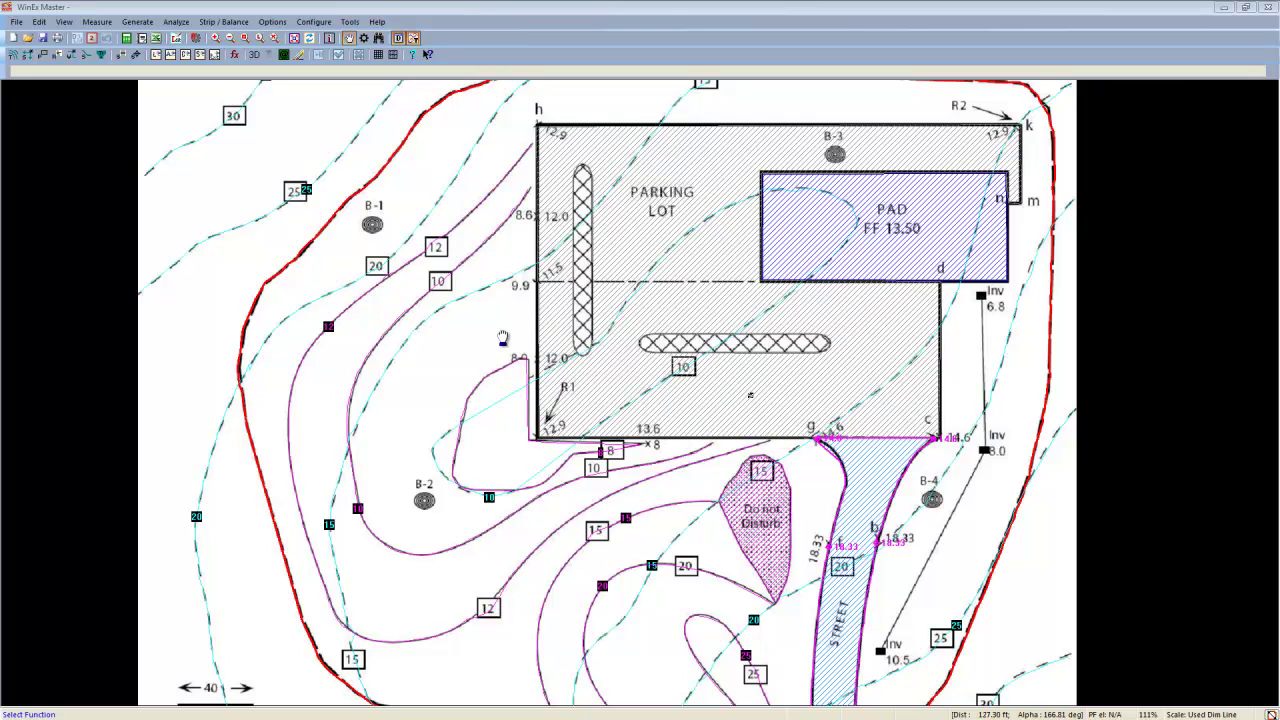
Step: Start a new wall on the Proposed (Final) layer with default attributes
{"action": "left_click", "coordinate": [72, 56]}
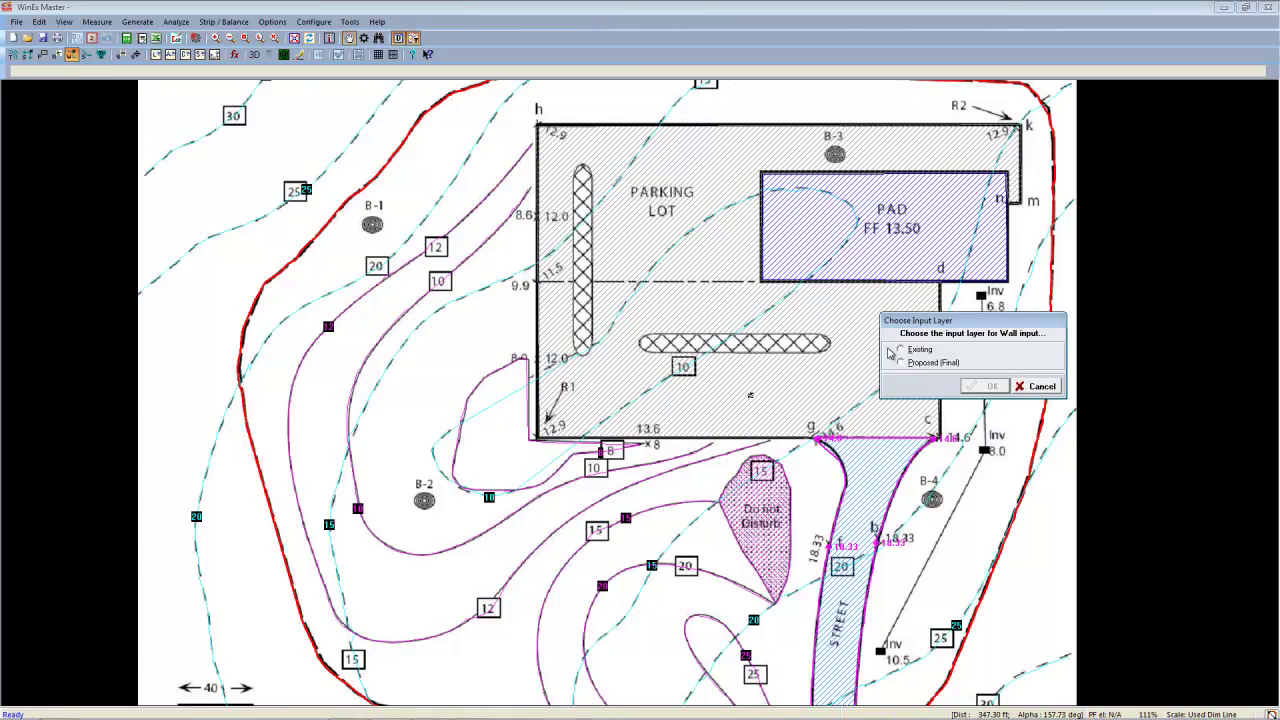
{"action": "left_click", "coordinate": [915, 365]}
{"action": "left_click", "coordinate": [991, 387]}
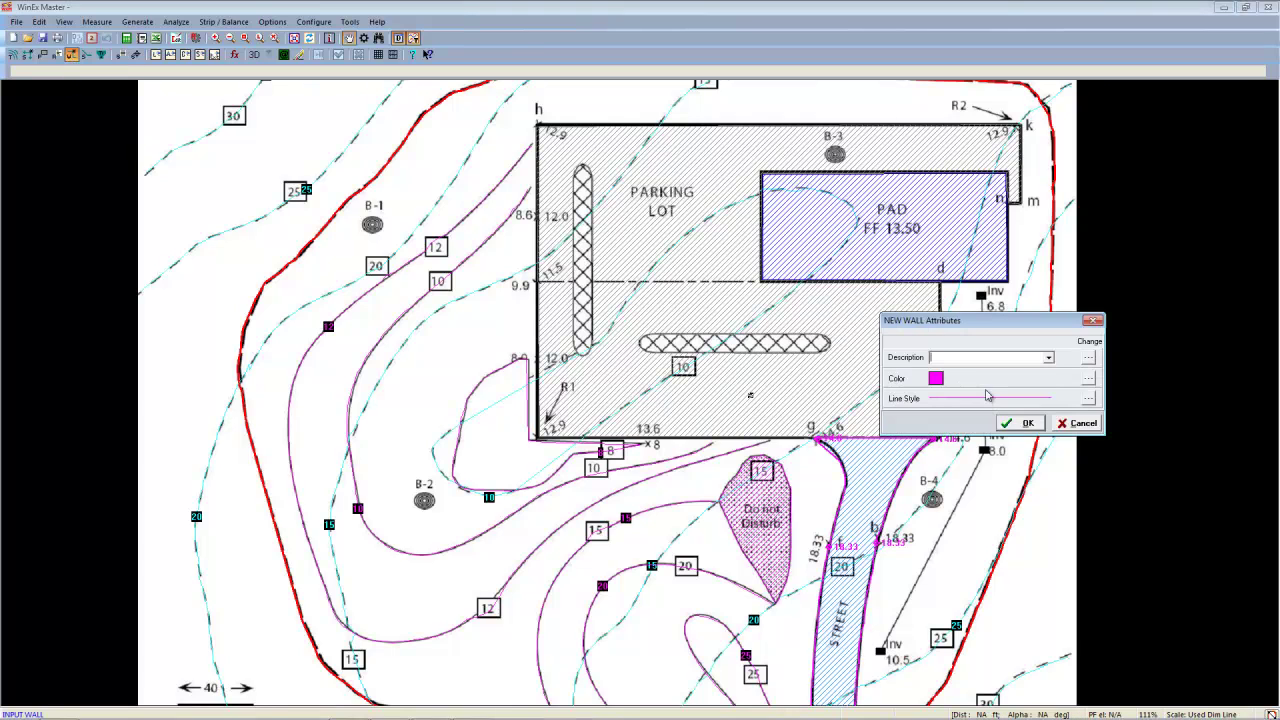
{"action": "left_click", "coordinate": [1026, 422]}
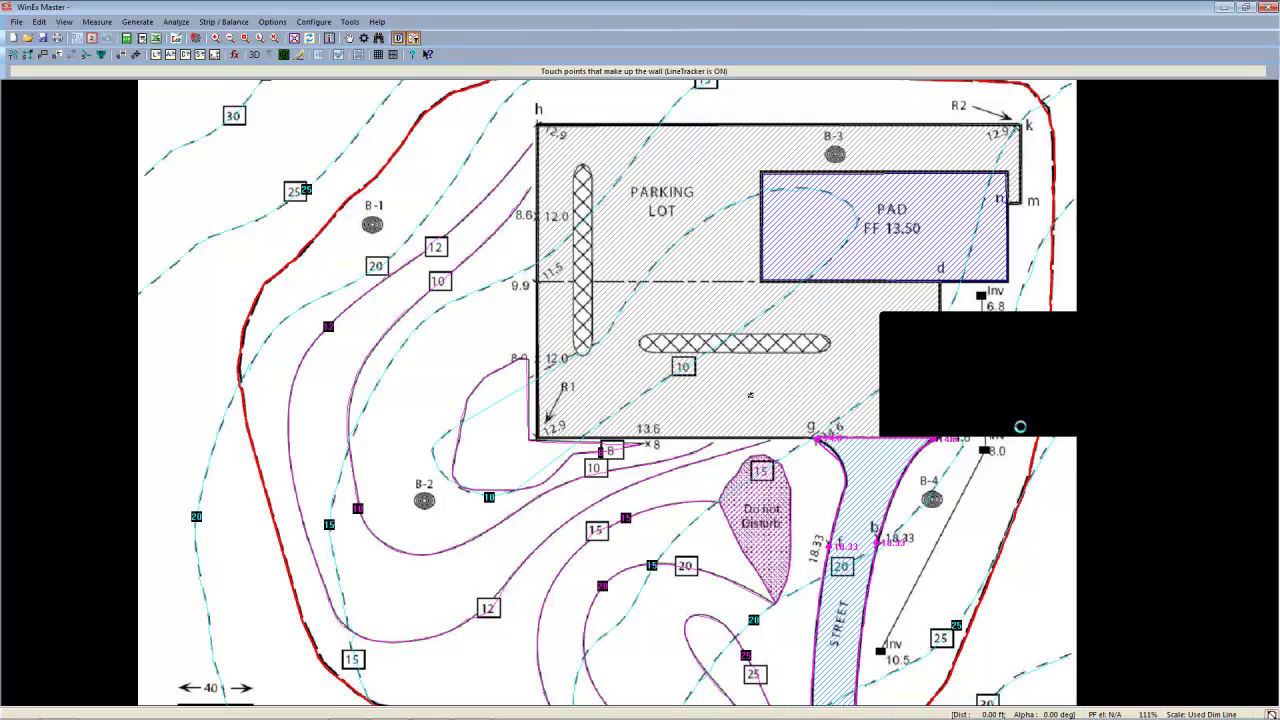
Step: Trace the wall from corner h down to R1 and along the bottom edge to g
{"action": "left_click", "coordinate": [540, 121]}
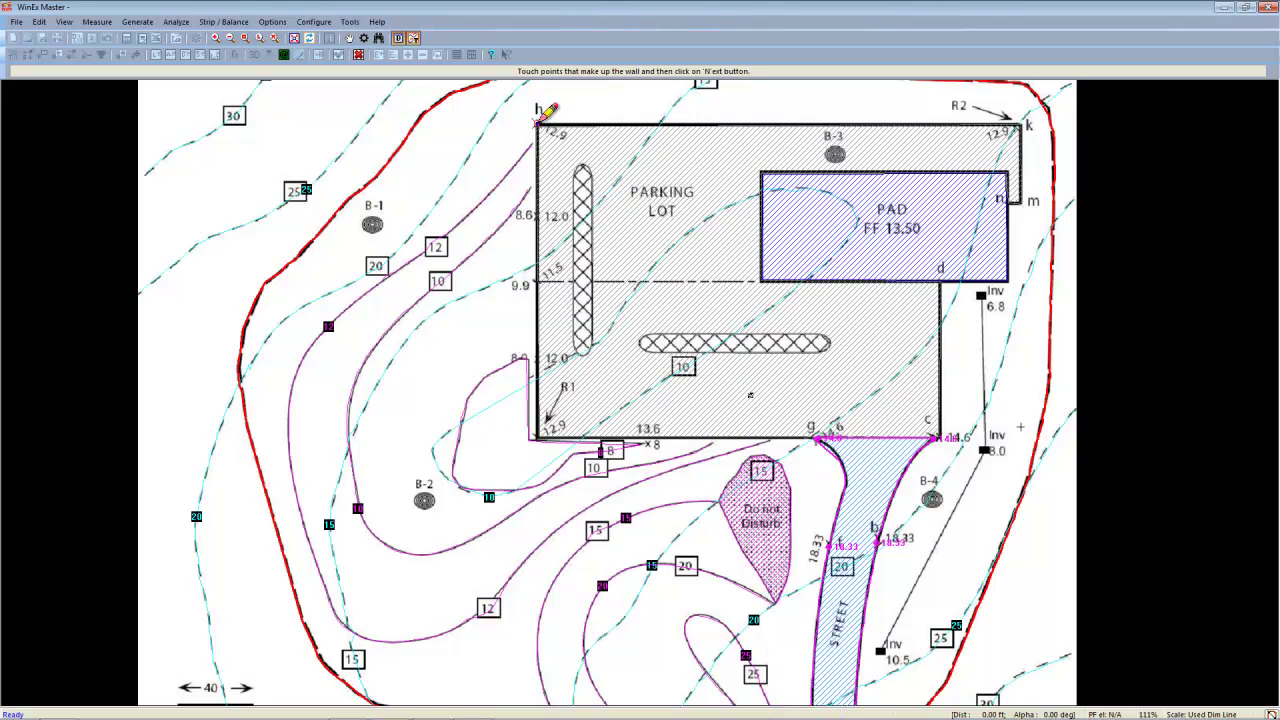
{"action": "left_click", "coordinate": [539, 437]}
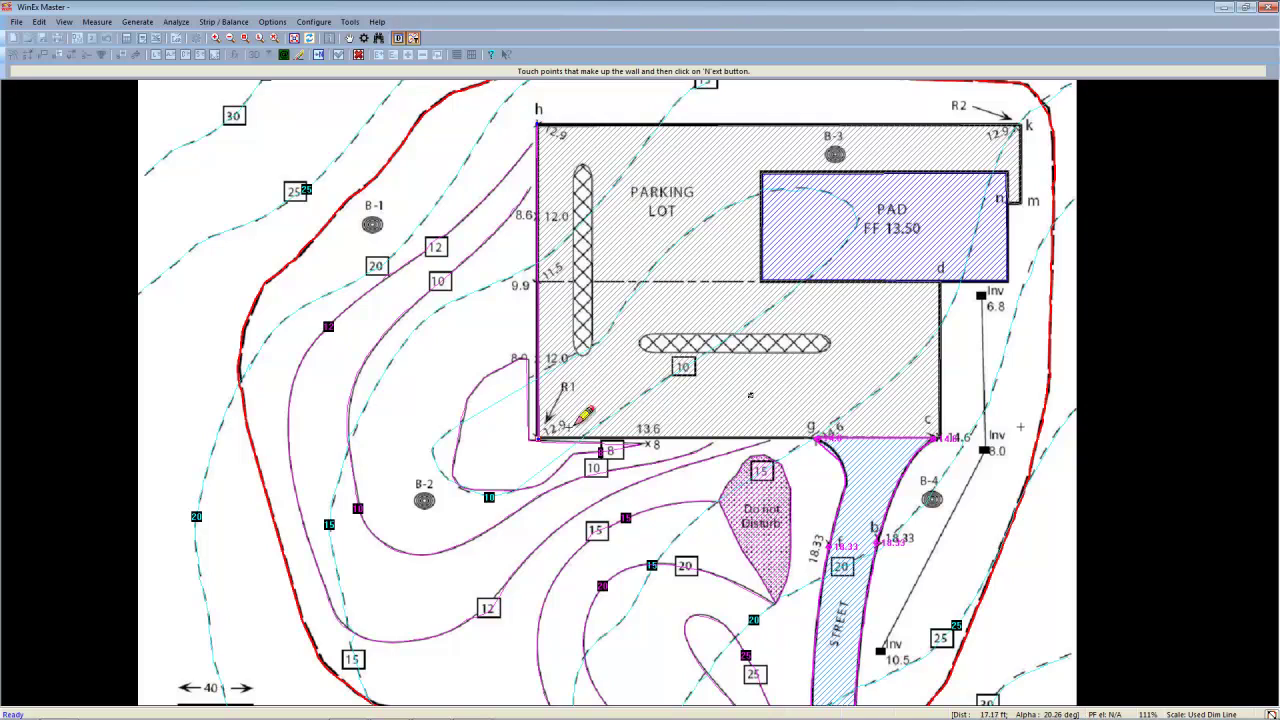
{"action": "left_click", "coordinate": [817, 437]}
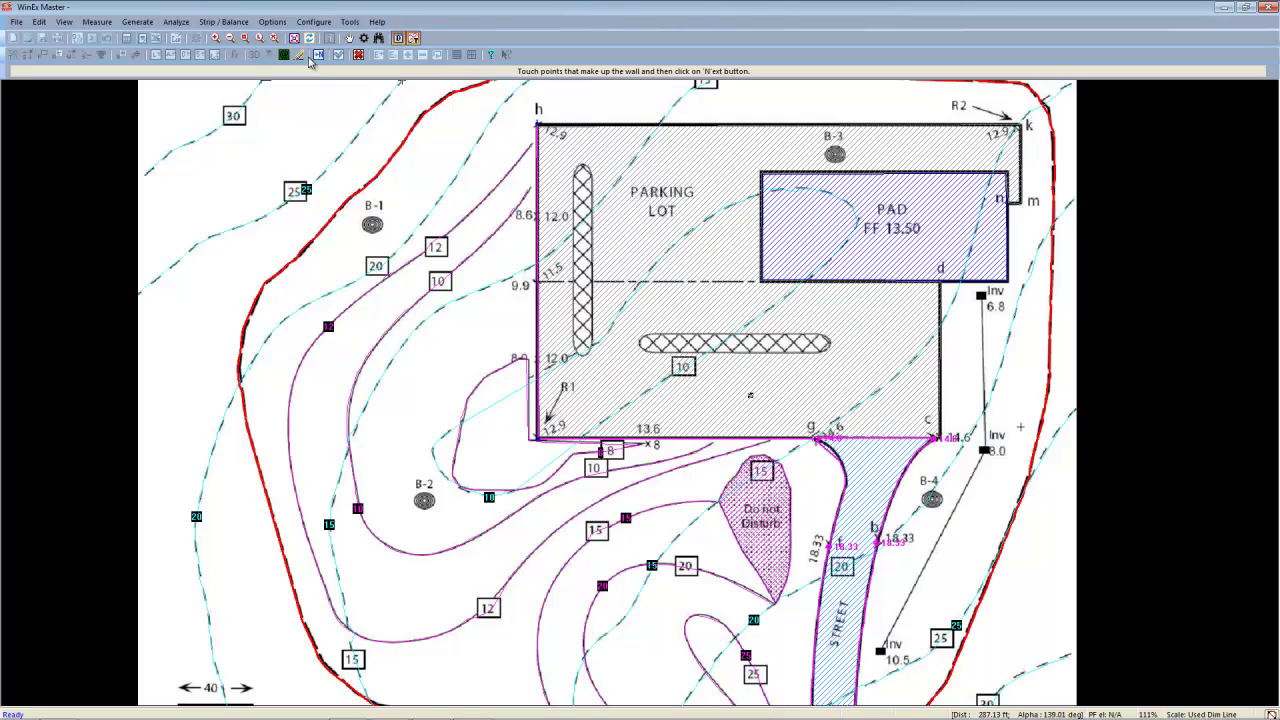
Step: Make the parking lot Side A, give corner h 12.9 on both sides, and finish the wall
{"action": "left_click", "coordinate": [318, 54]}
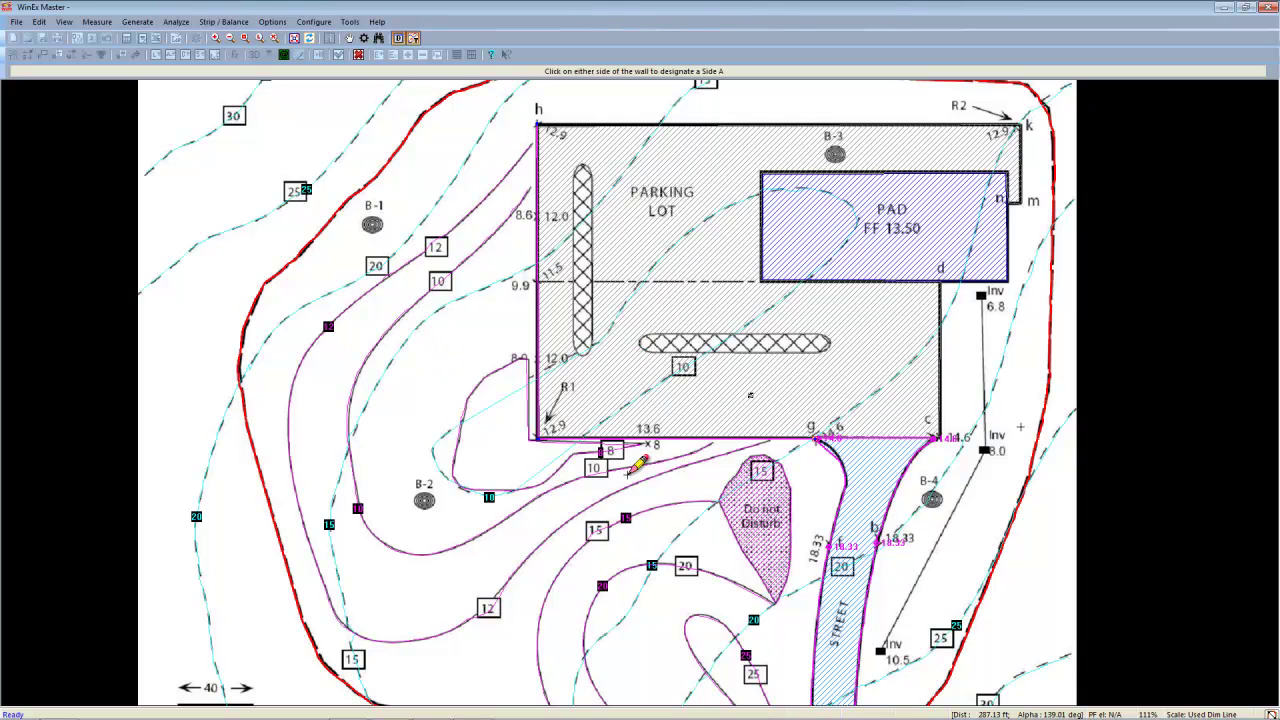
{"action": "left_click", "coordinate": [595, 378]}
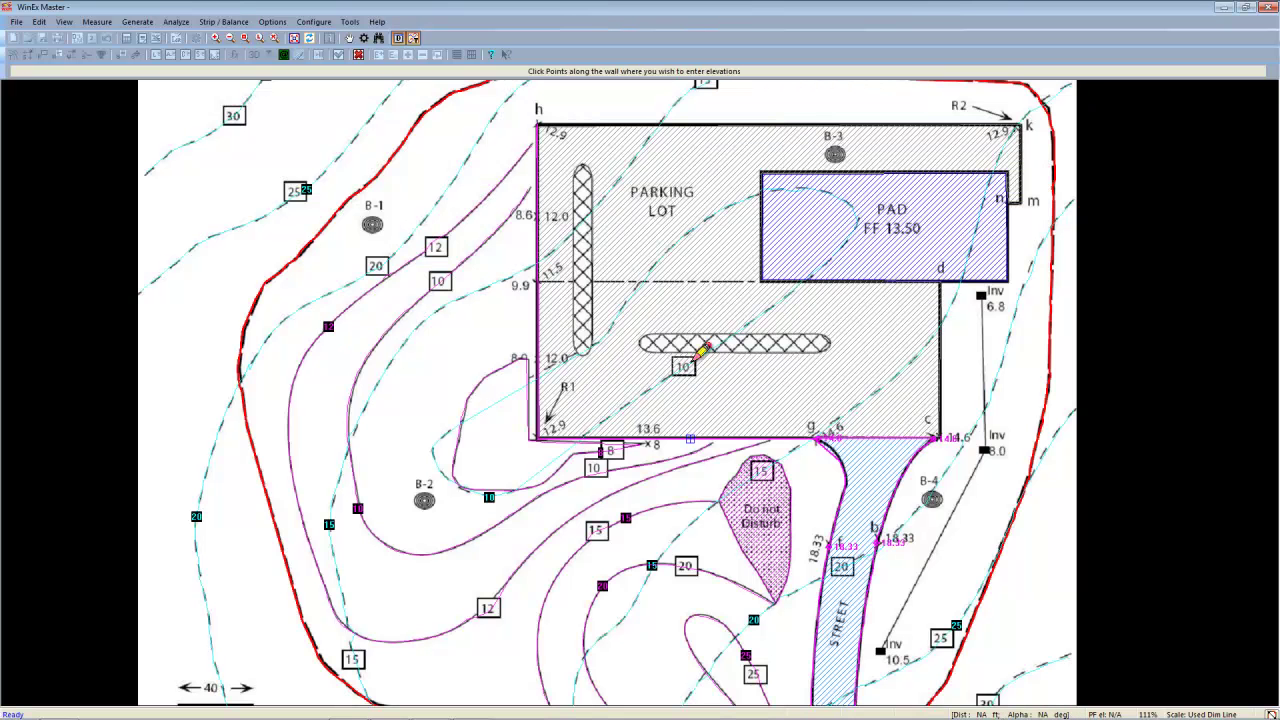
{"action": "left_click", "coordinate": [538, 127]}
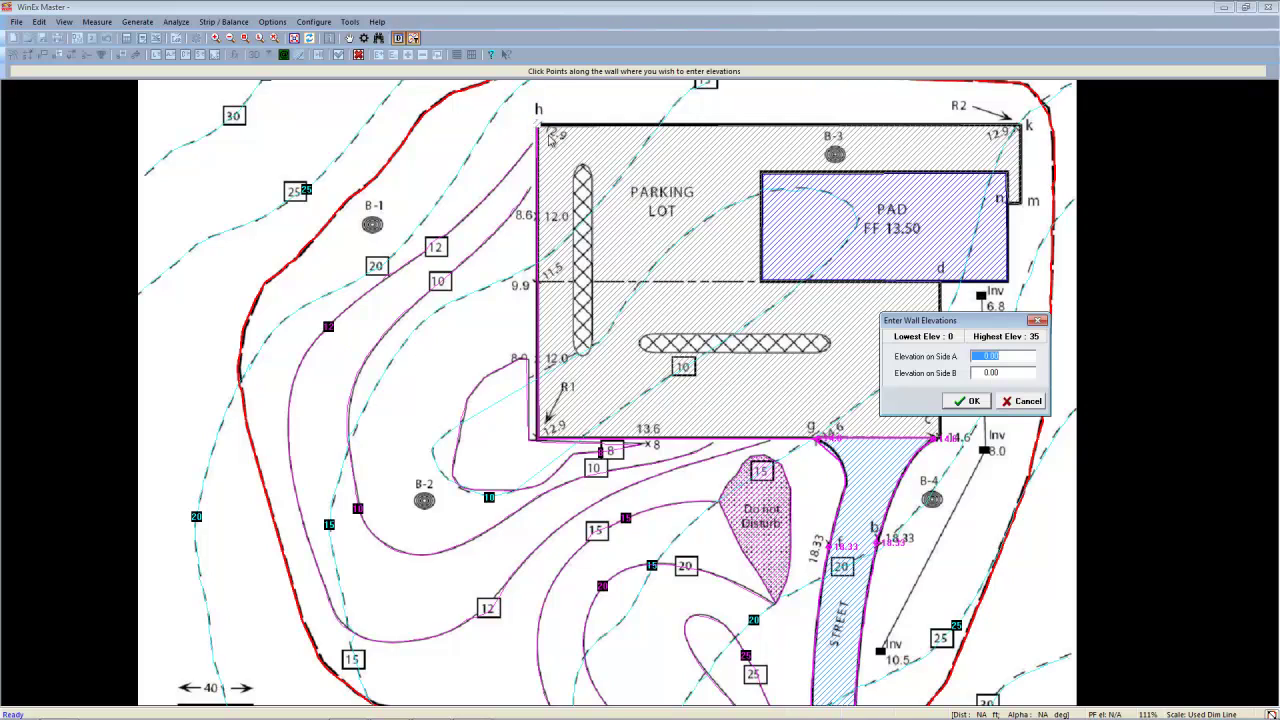
{"action": "type", "text": "12"}
{"action": "key", "text": "Tab"}
{"action": "type", "text": "12.9"}
{"action": "left_click", "coordinate": [967, 401]}
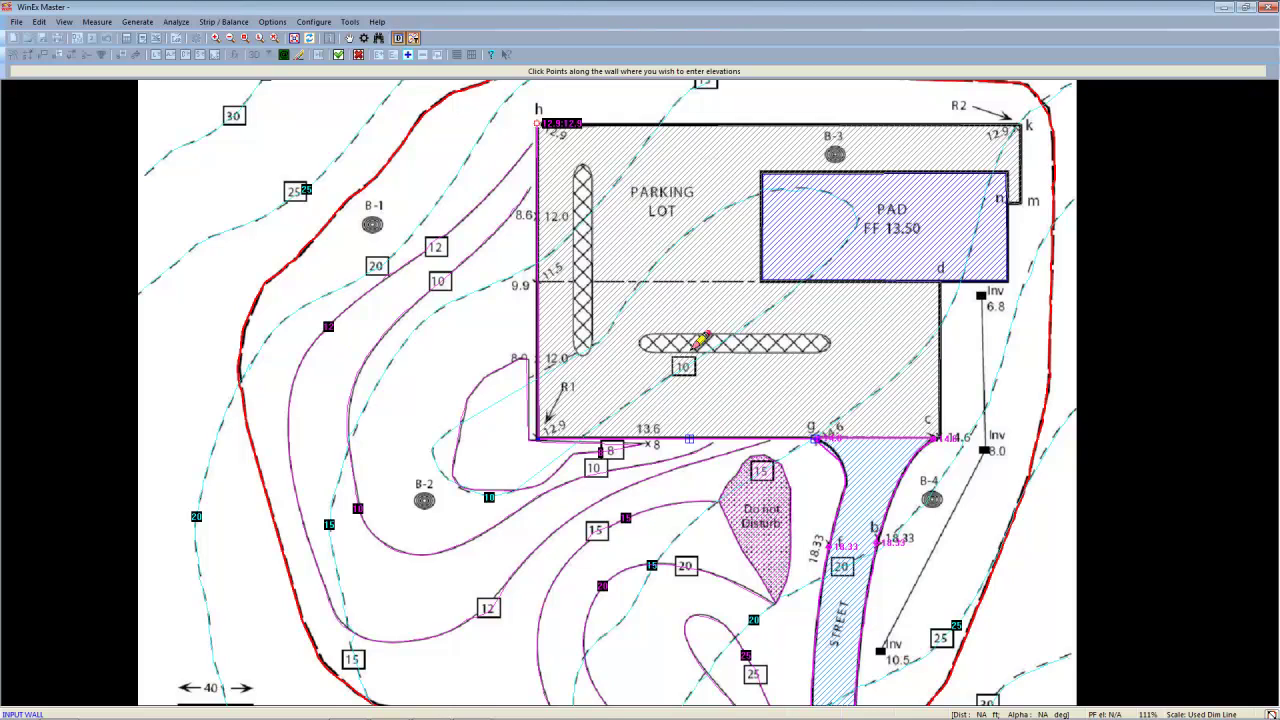
{"action": "right_click", "coordinate": [940, 537]}
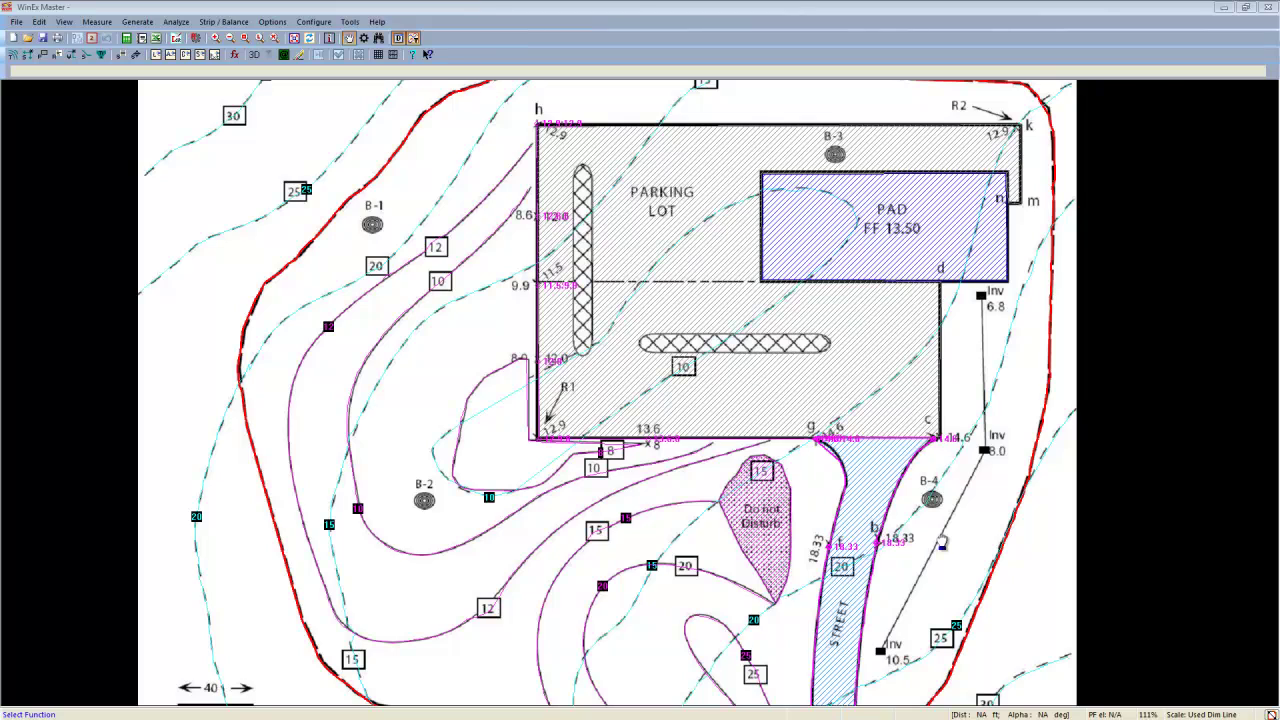